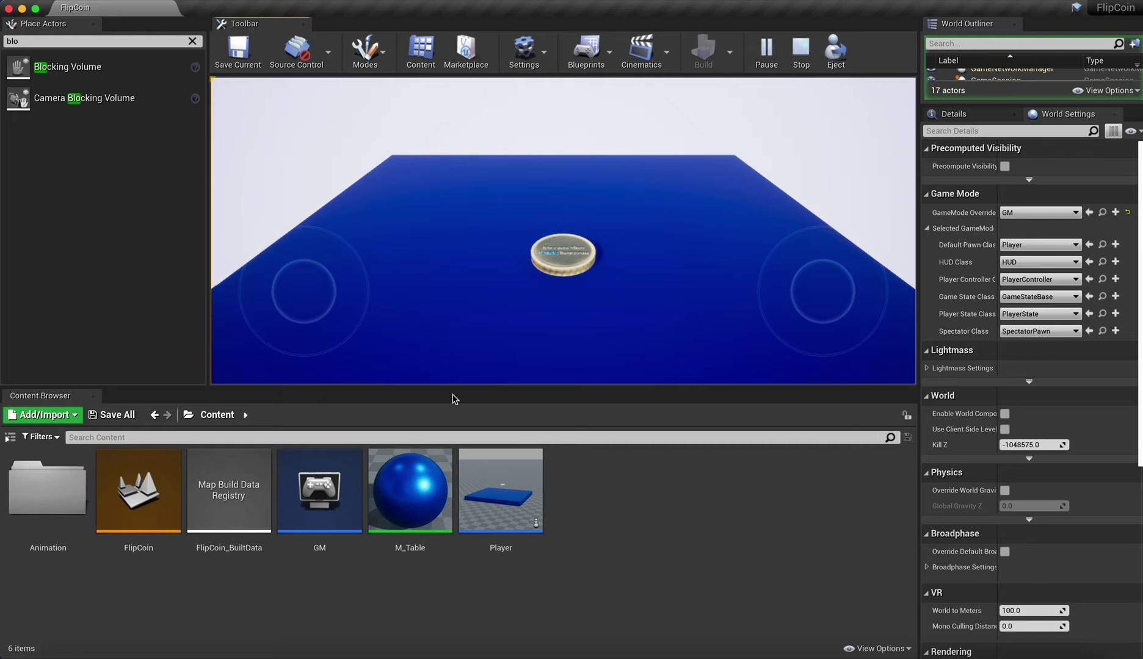
Flip the coin twice in the running FlipCoin level, and stop the play session
click(579, 266)
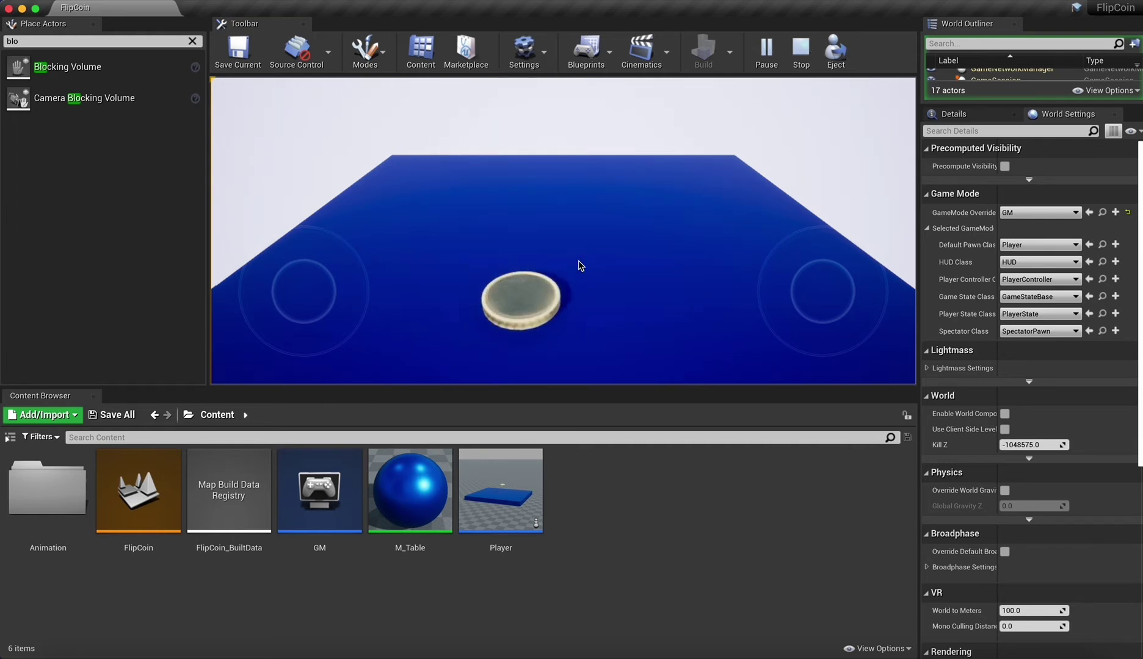
click(579, 265)
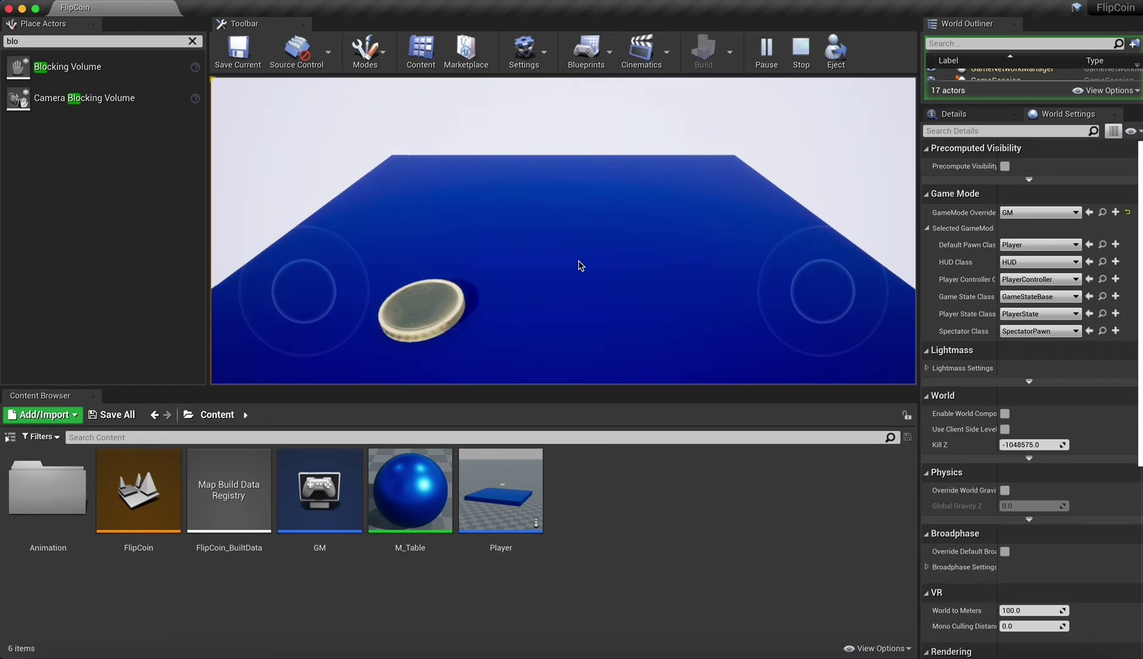
key(Escape)
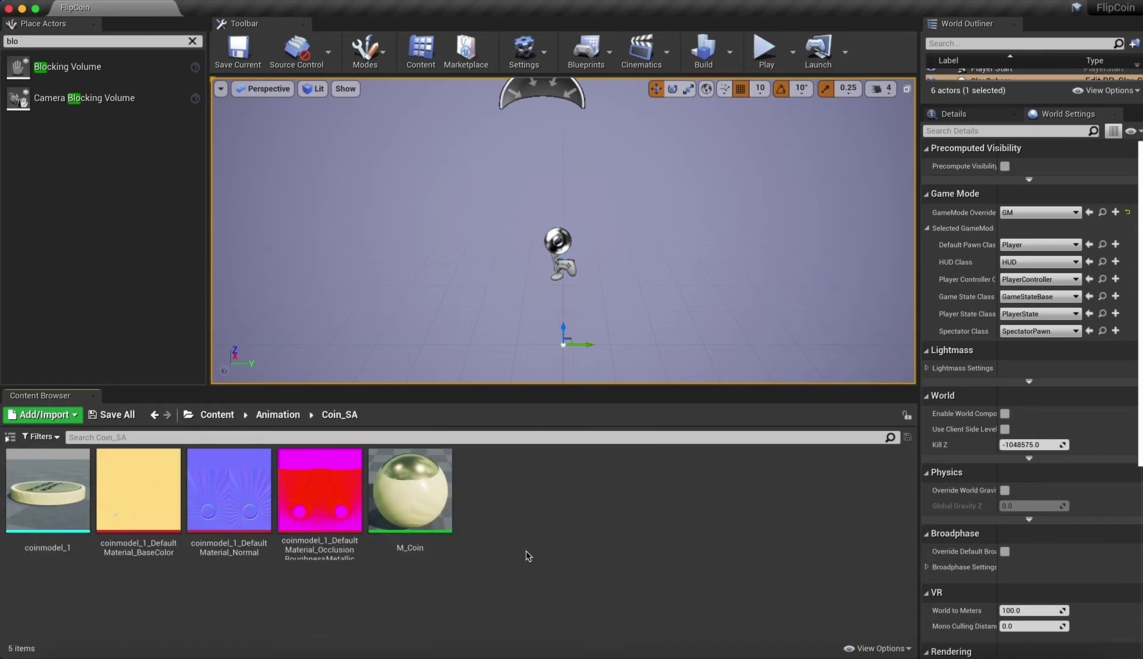
Open the Player blueprint from the Content folder and examine the InputTouch, Add Impulse and Add Angular Impulse in Degrees nodes in its Event Graph
click(217, 415)
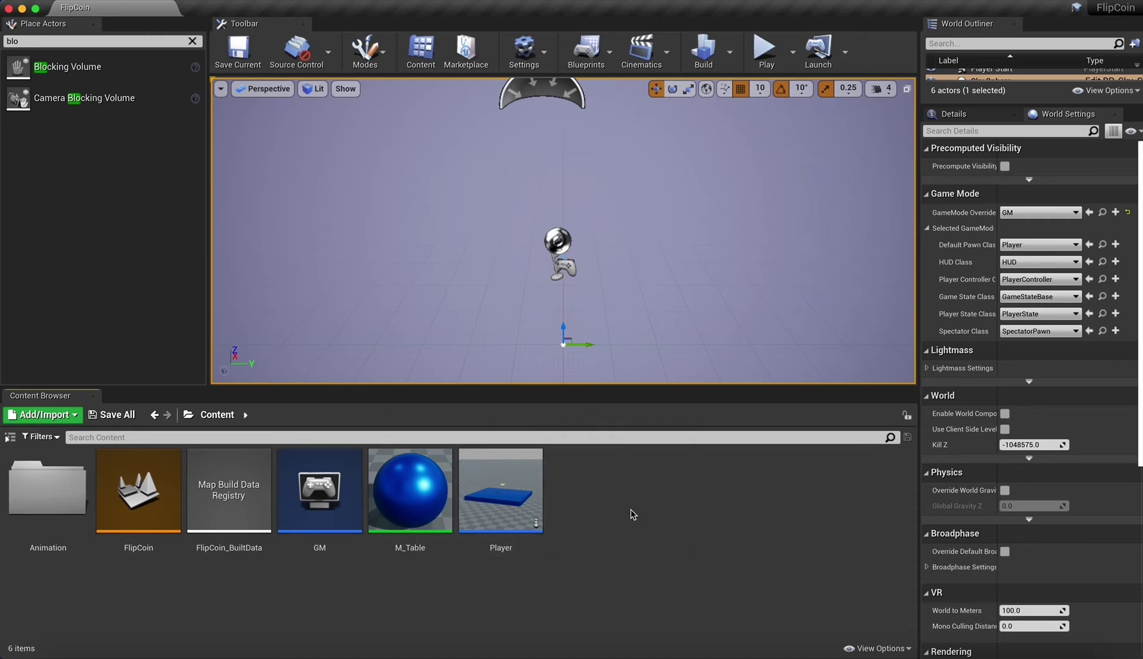
double_click(507, 491)
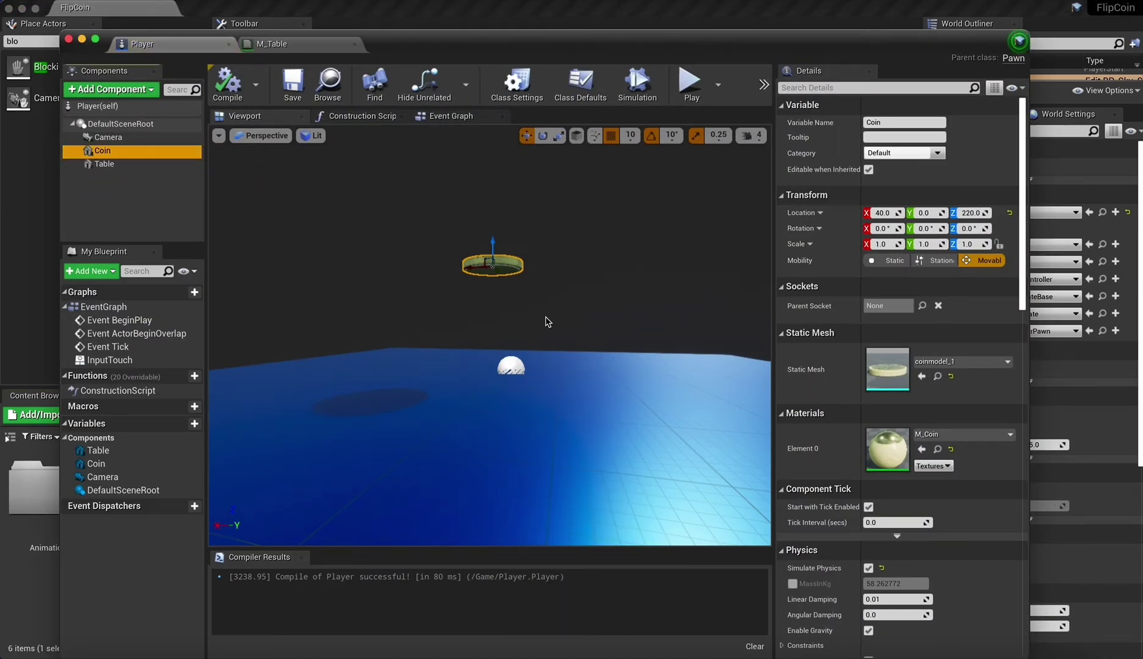
click(584, 406)
mouse_move(683, 307)
right_down()
mouse_move(708, 287)
mouse_move(676, 306)
right_up()
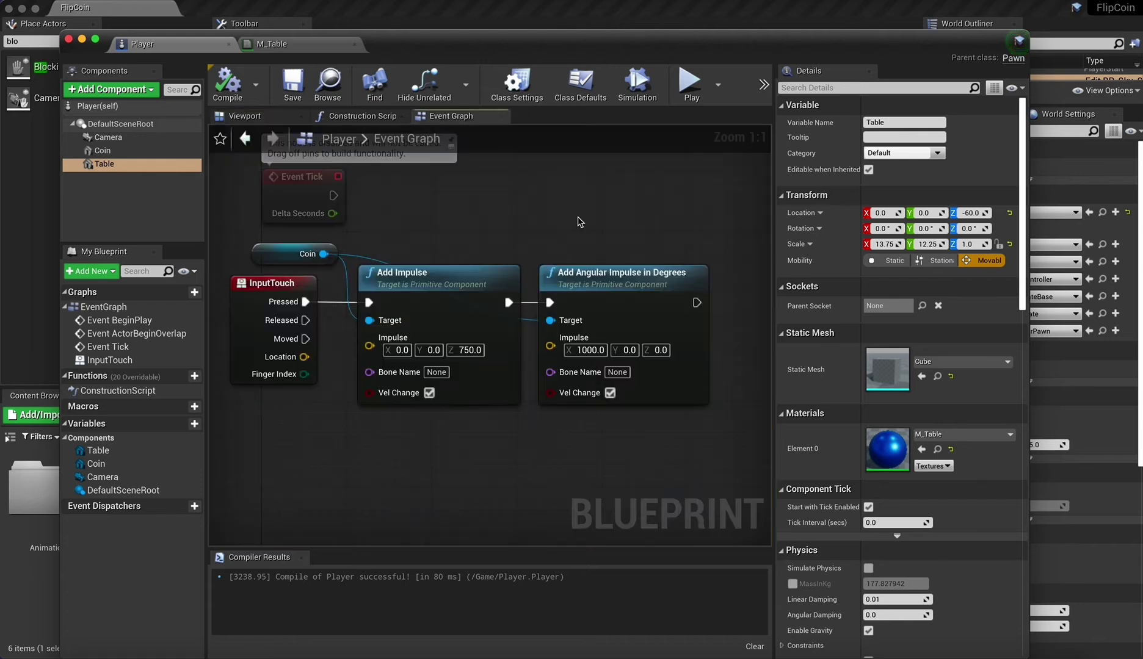
scroll(579, 222, left, 2)
scroll(579, 222, up, 2)
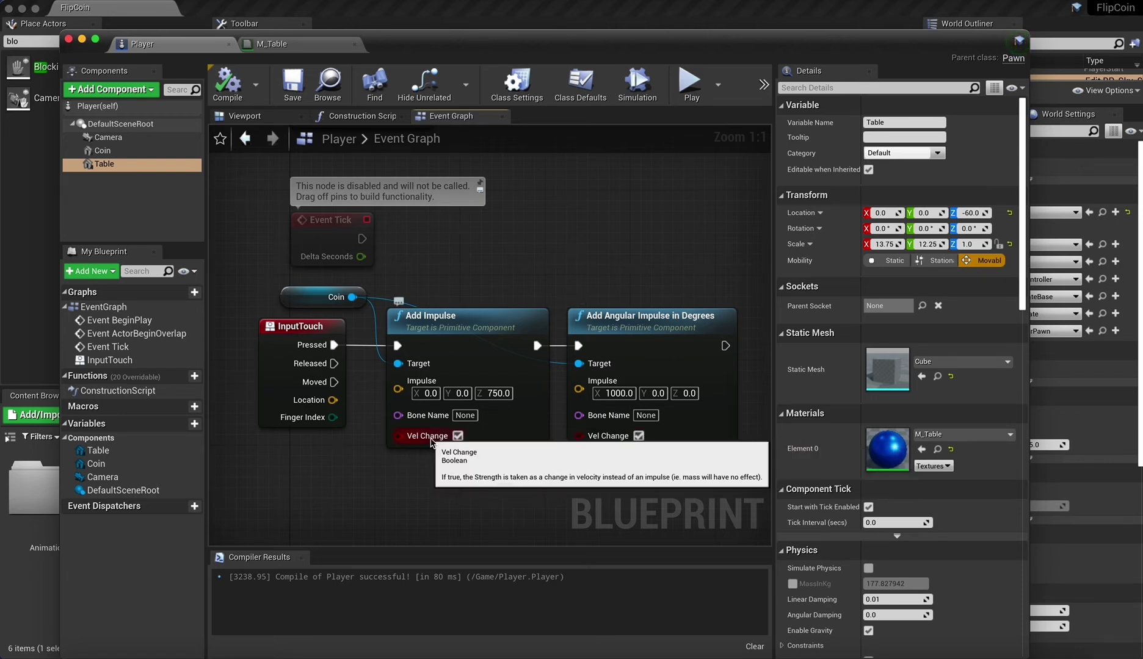
Play the FlipCoin level in the level editor viewport, flip the coin once, and end the play session
click(764, 49)
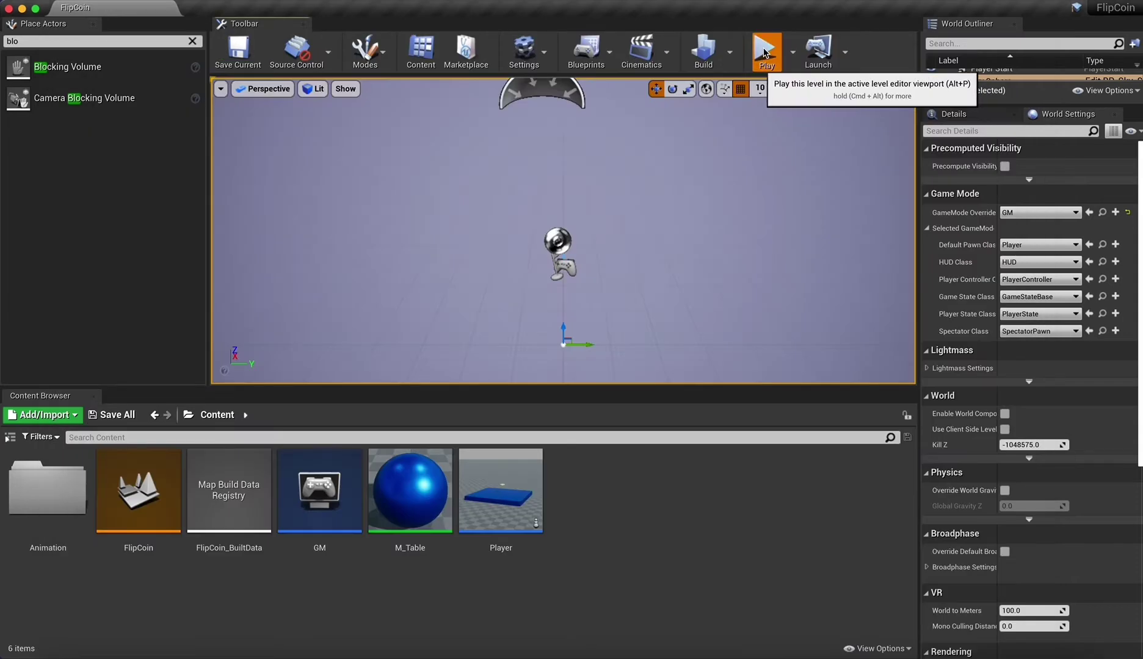
click(572, 263)
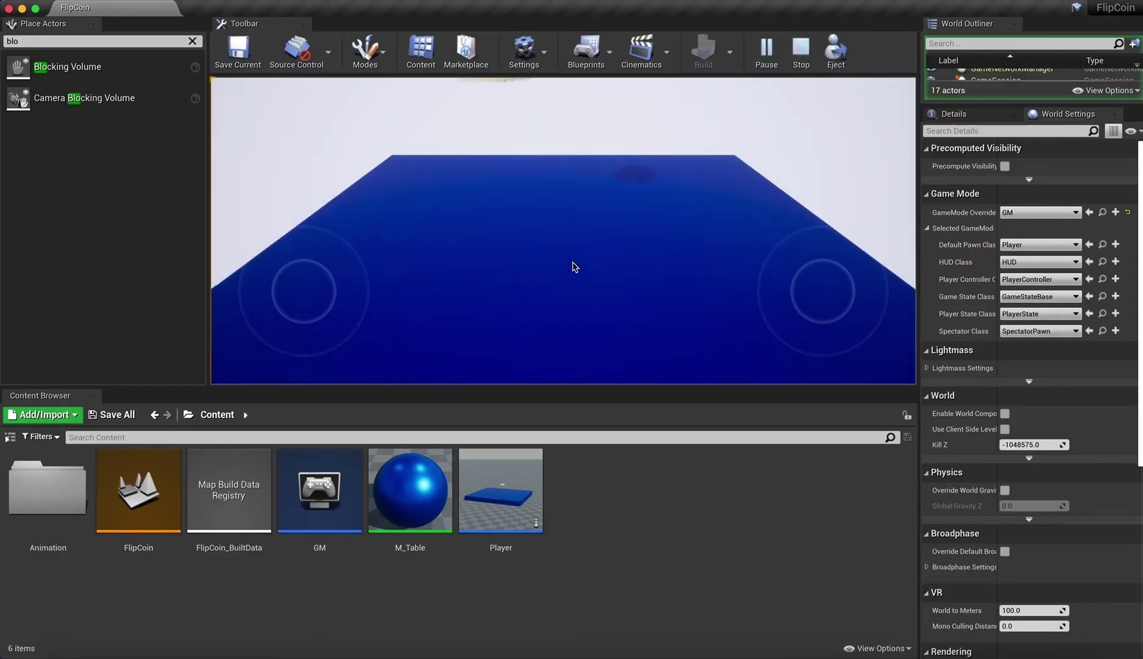
key(Escape)
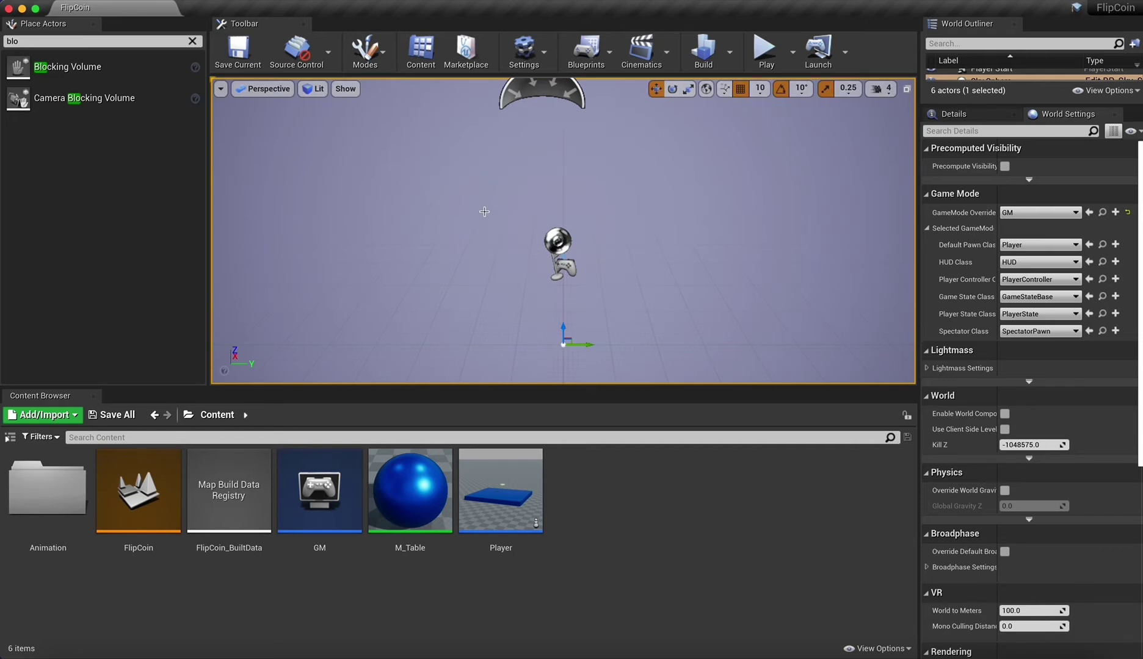
Search the Project Settings for "mou" to check the Use Mouse for Touch option, and close the settings
click(136, 0)
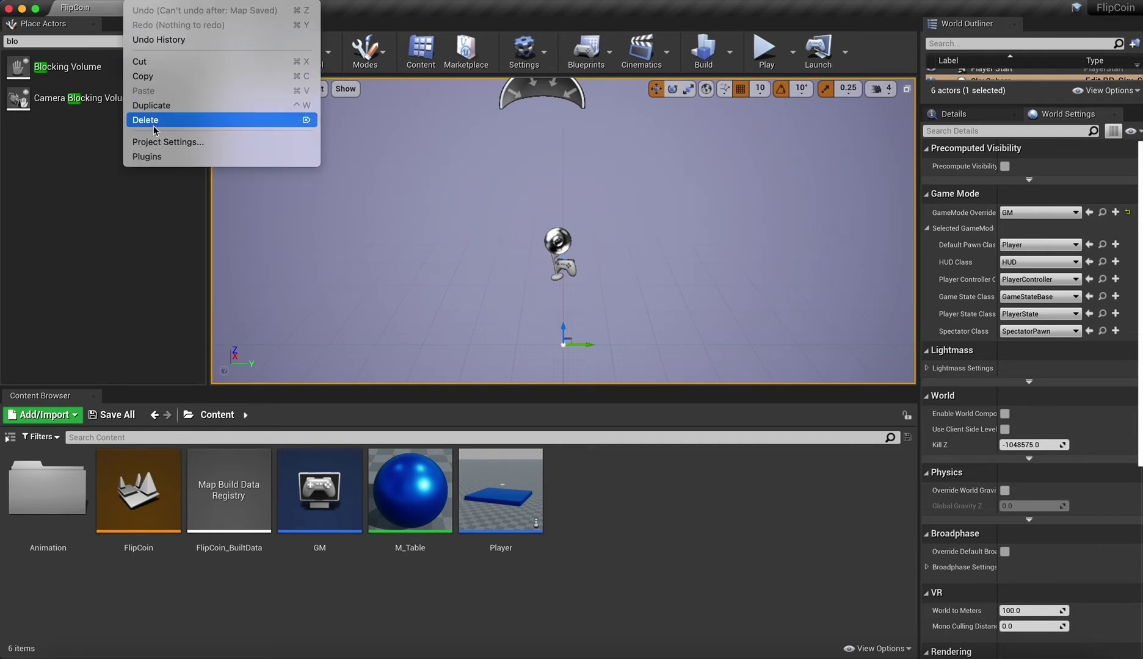
click(163, 141)
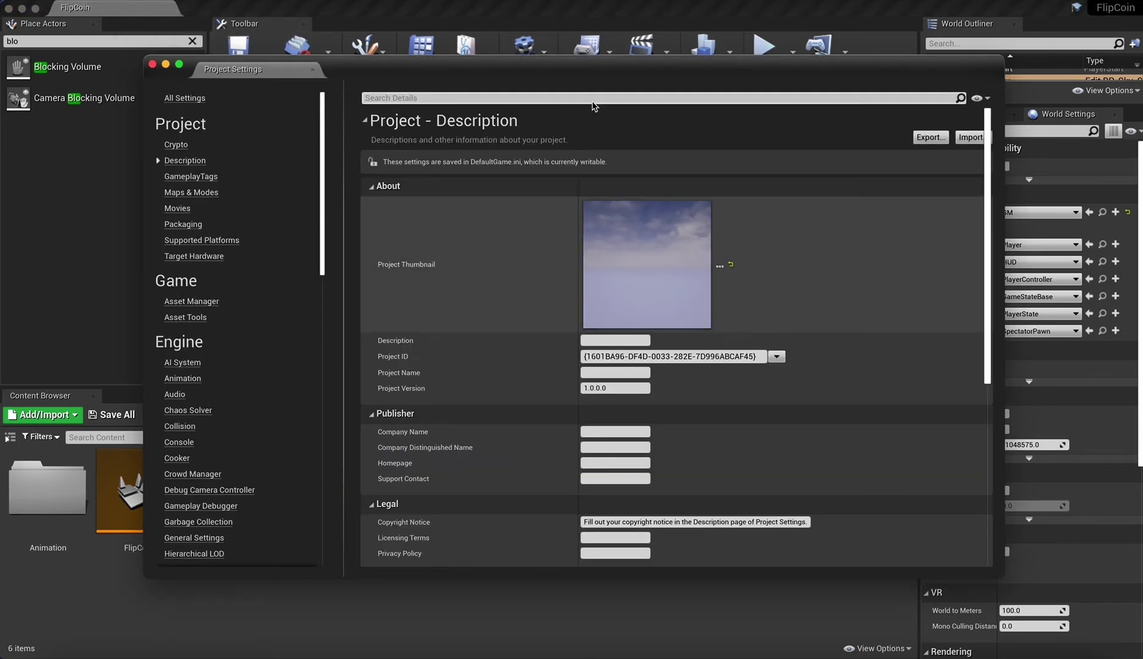
text(mou)
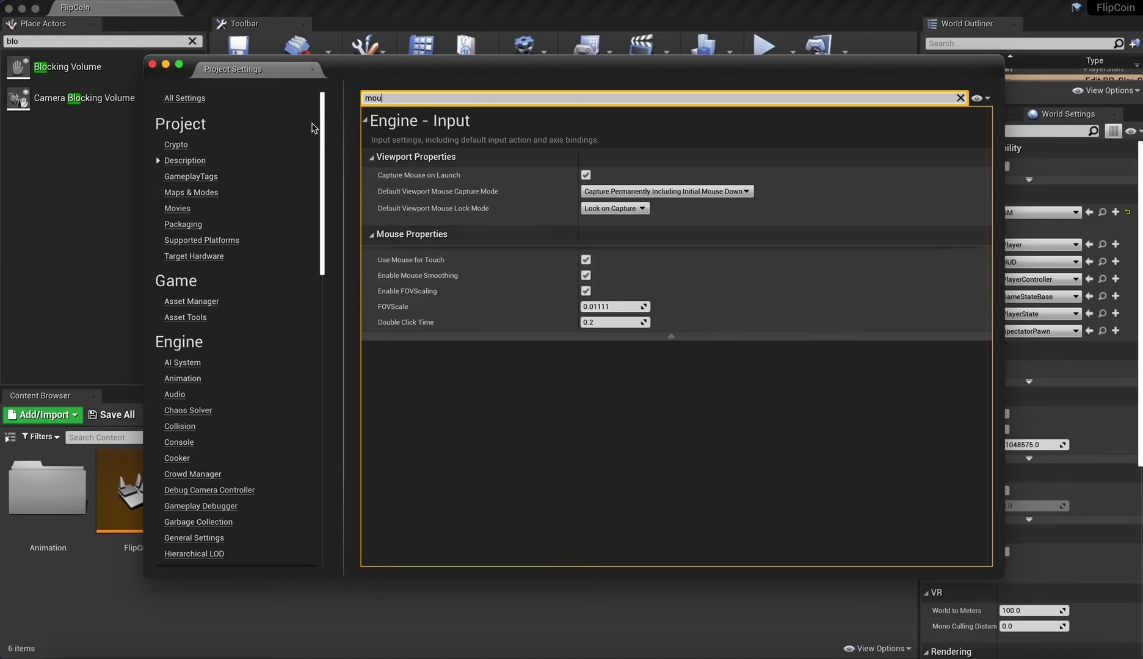
click(152, 63)
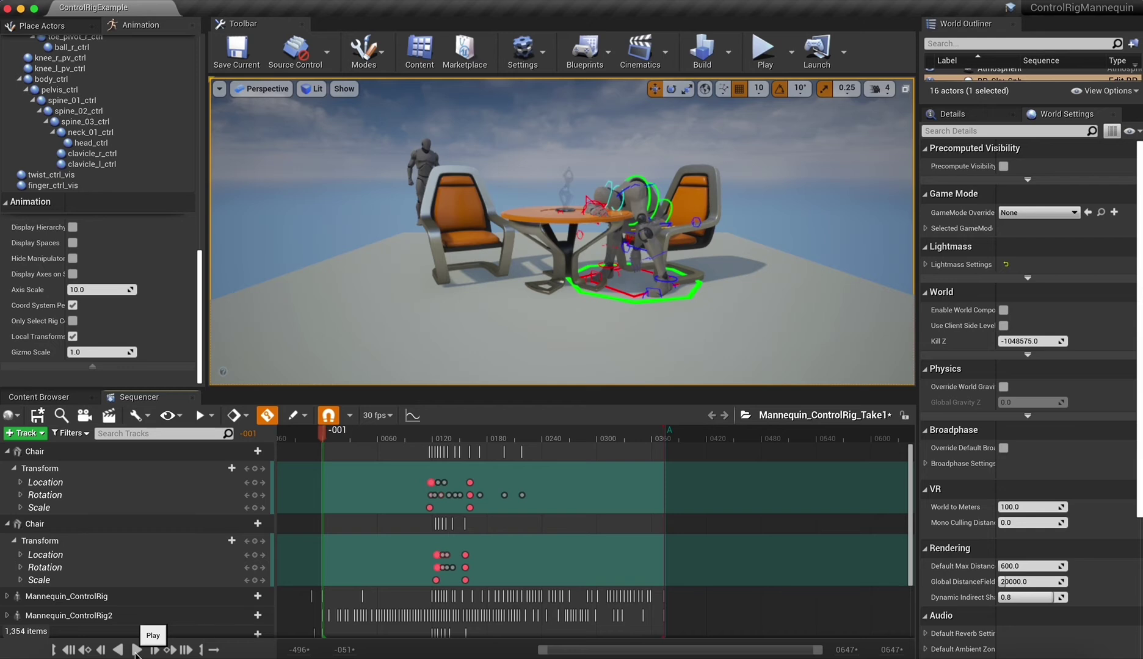
Play back the Mannequin_ControlRig_Take1 sequence twice to review the animation of the two mannequins and their chairs
click(136, 651)
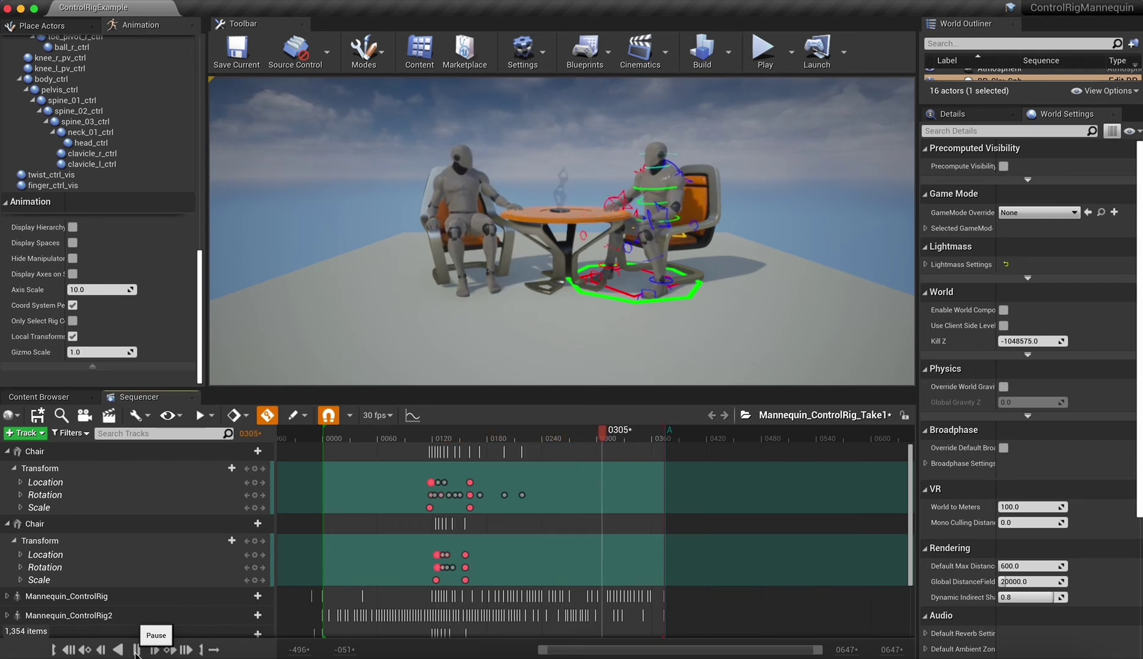
click(136, 650)
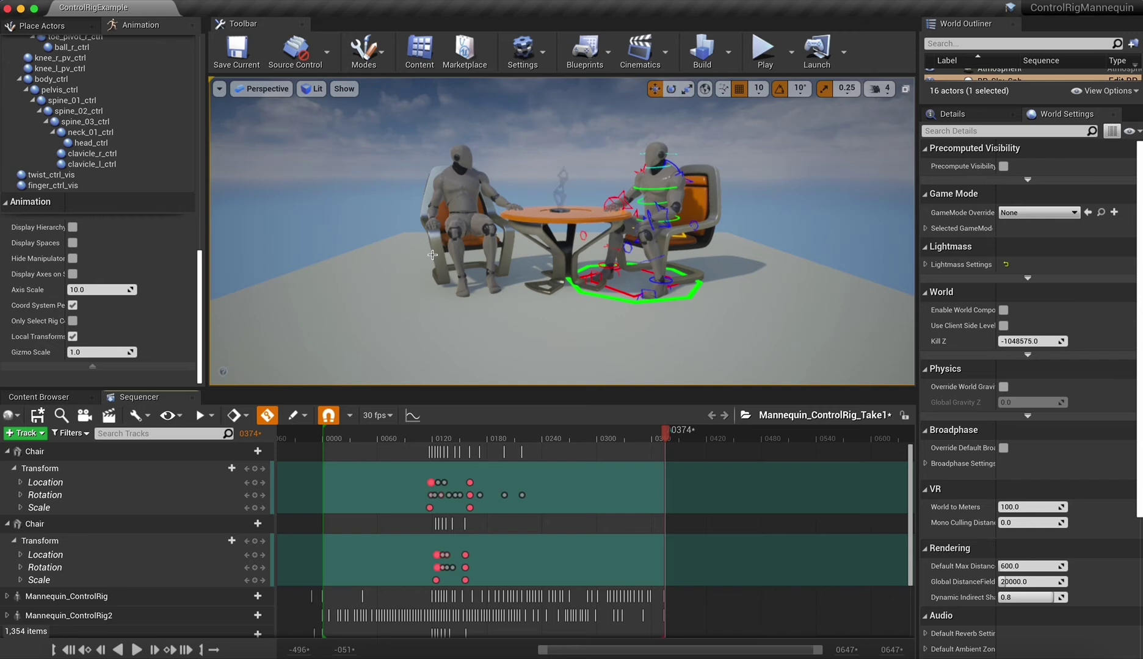
click(136, 650)
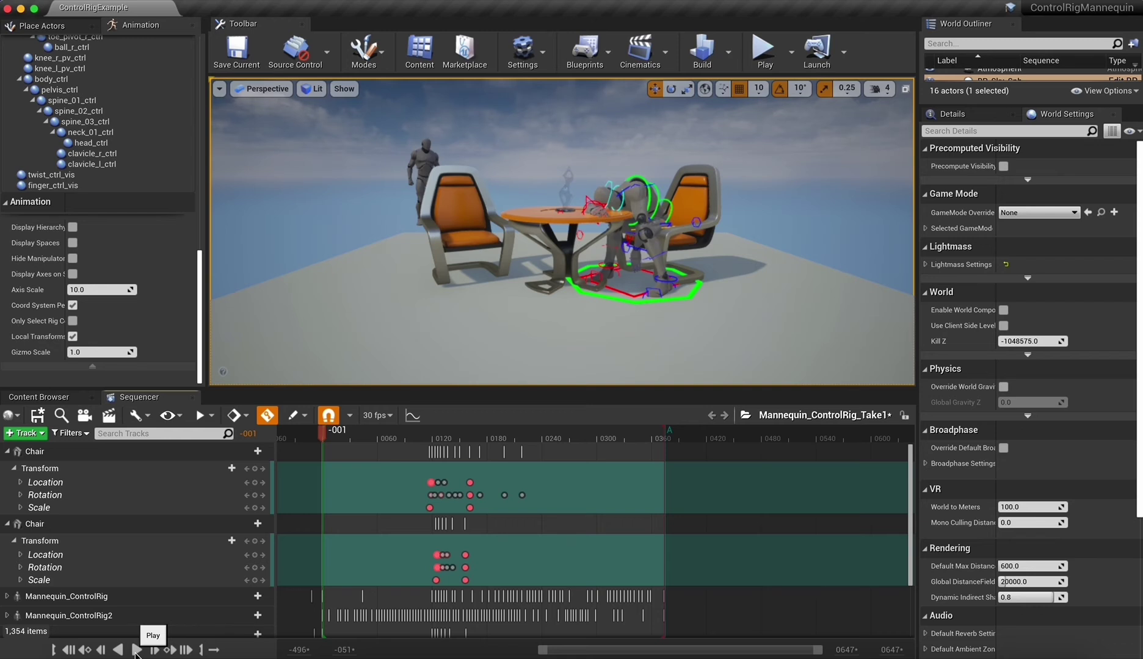
click(136, 651)
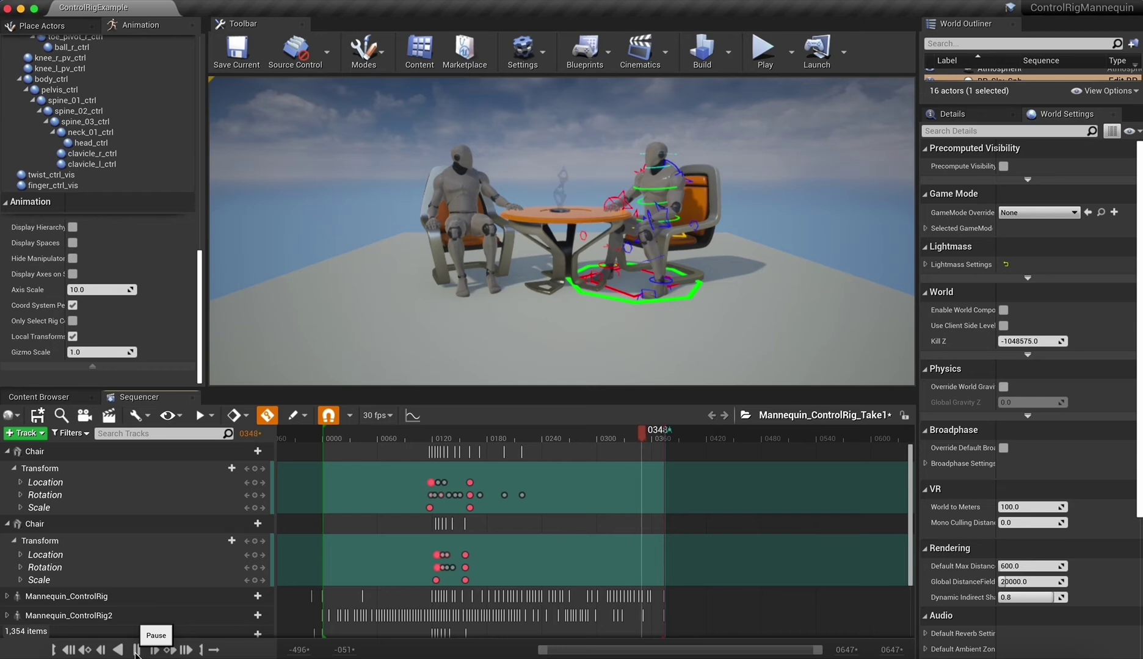
click(136, 650)
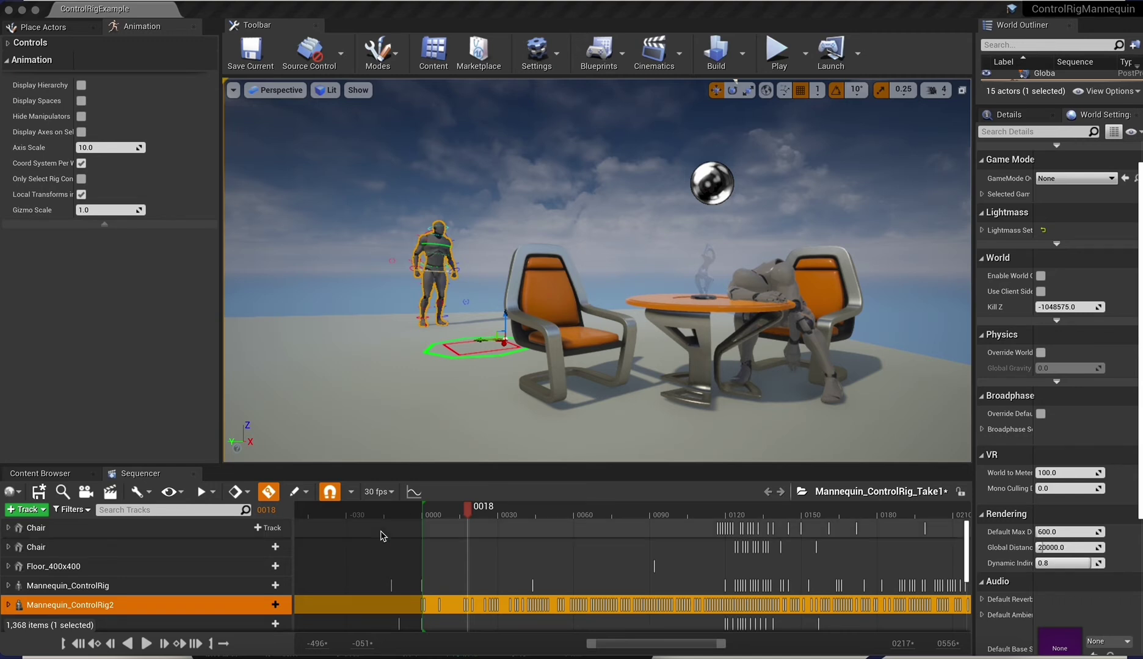
Play the Mannequin_ControlRig_Take1 sequence from frame 18 and again from frame 240 to review the mannequins' motion
click(146, 644)
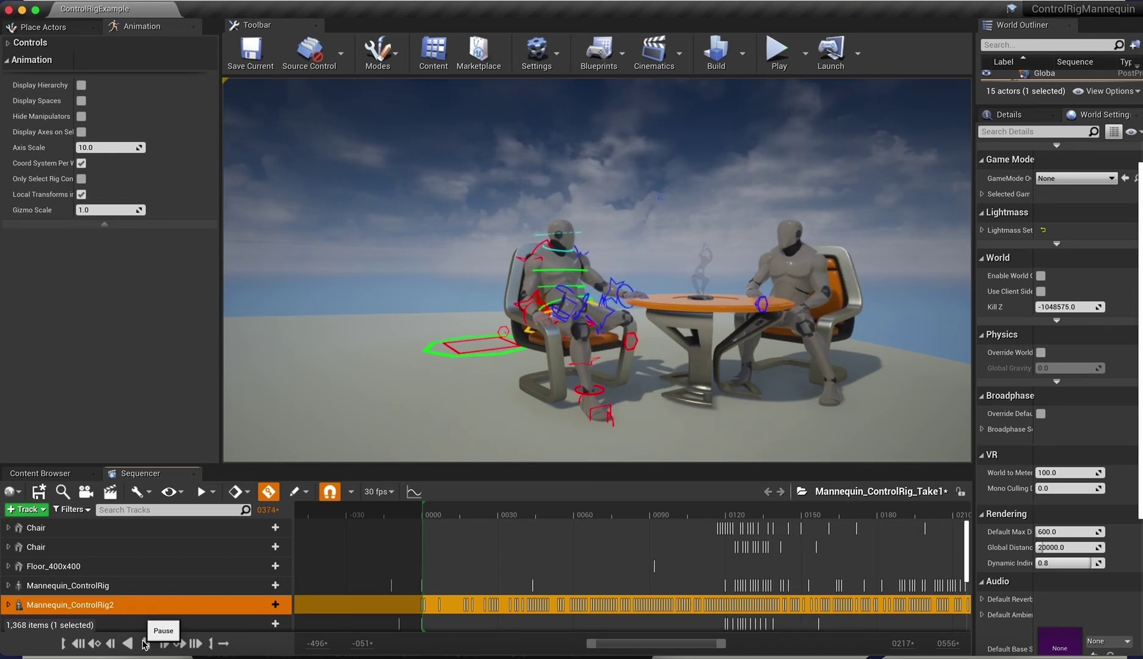
click(144, 644)
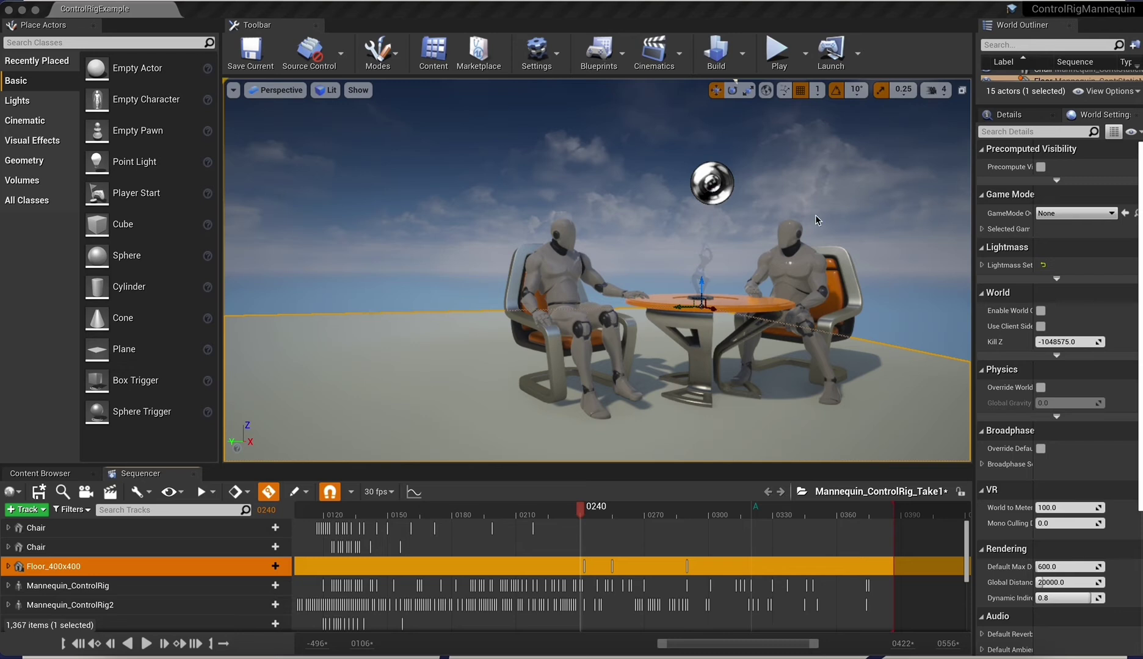
click(147, 644)
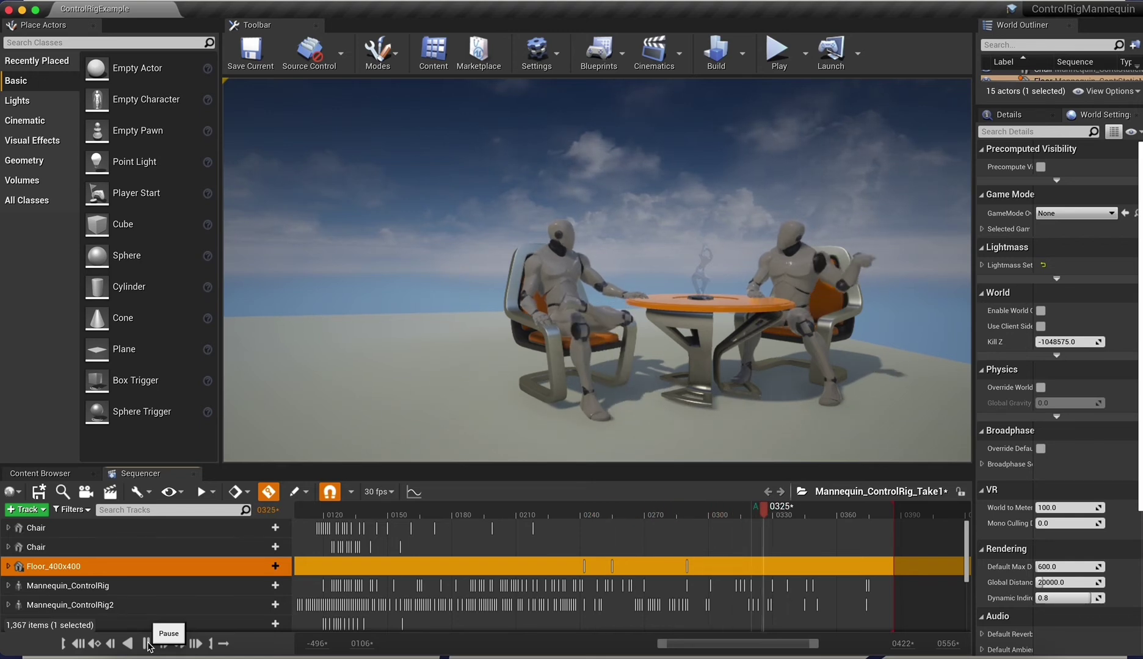
click(147, 644)
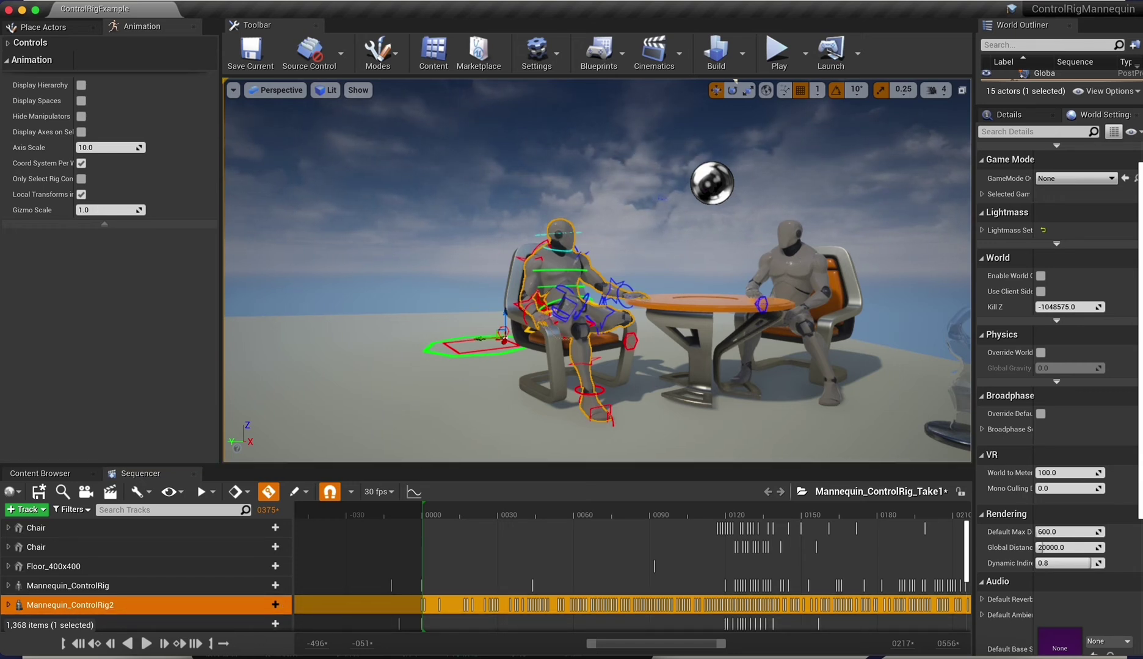
Select the mannequin in the right-hand chair and examine the Mannequin_ControlRig control tracks from the fingers through the spine and clavicles
click(800, 264)
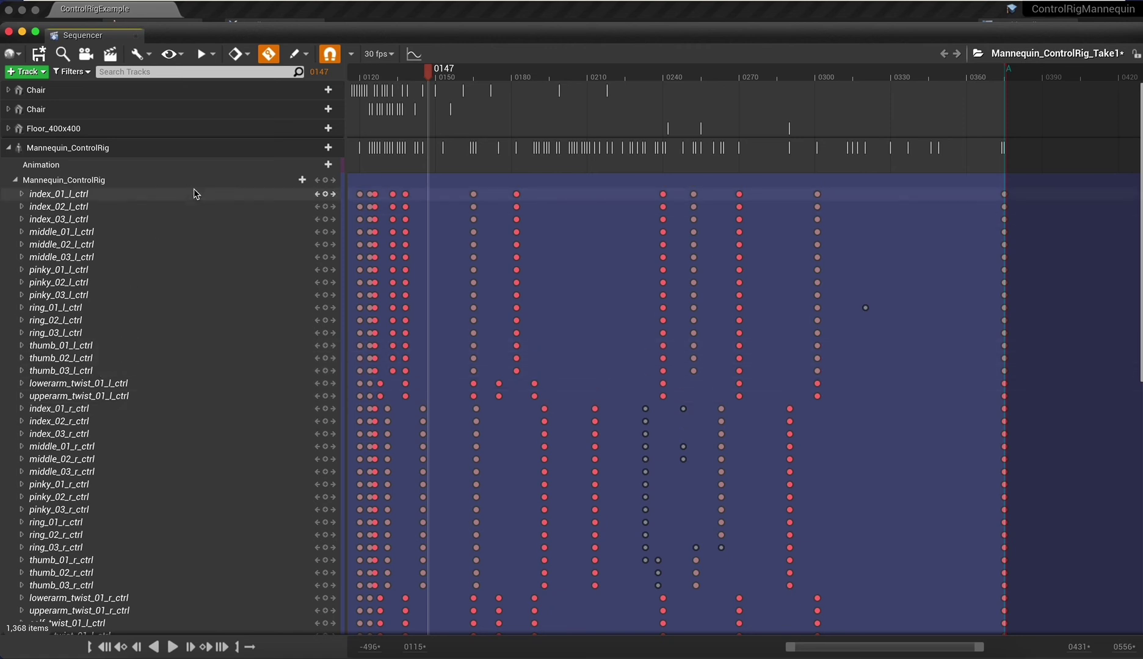
scroll(140, 382, down, 10)
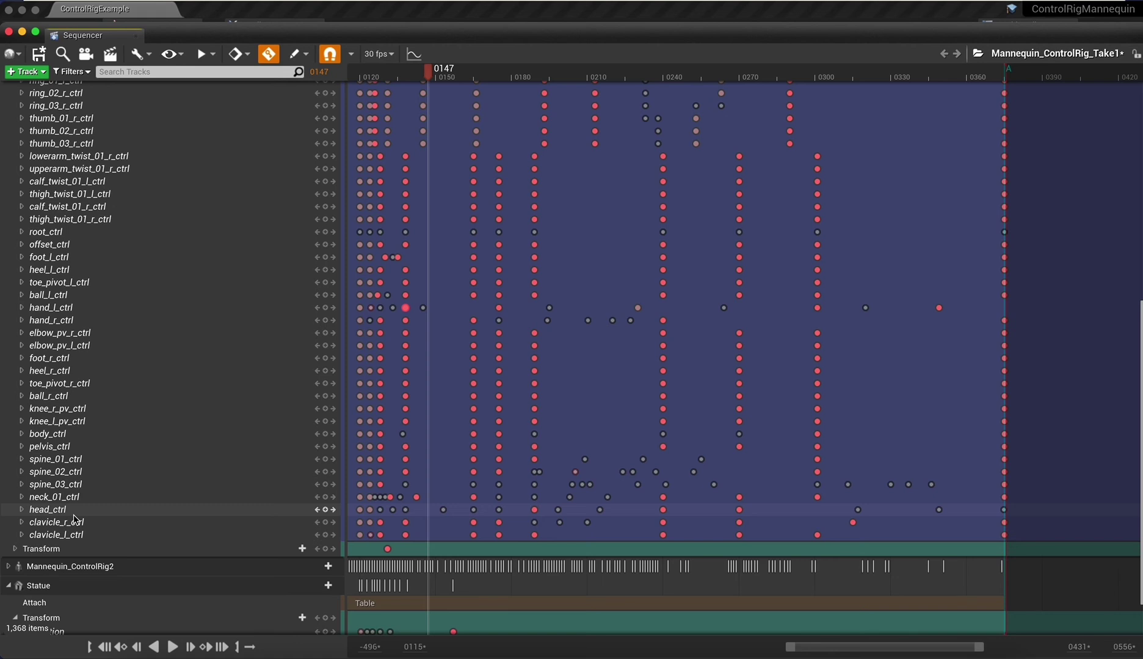
scroll(90, 119, up, 9)
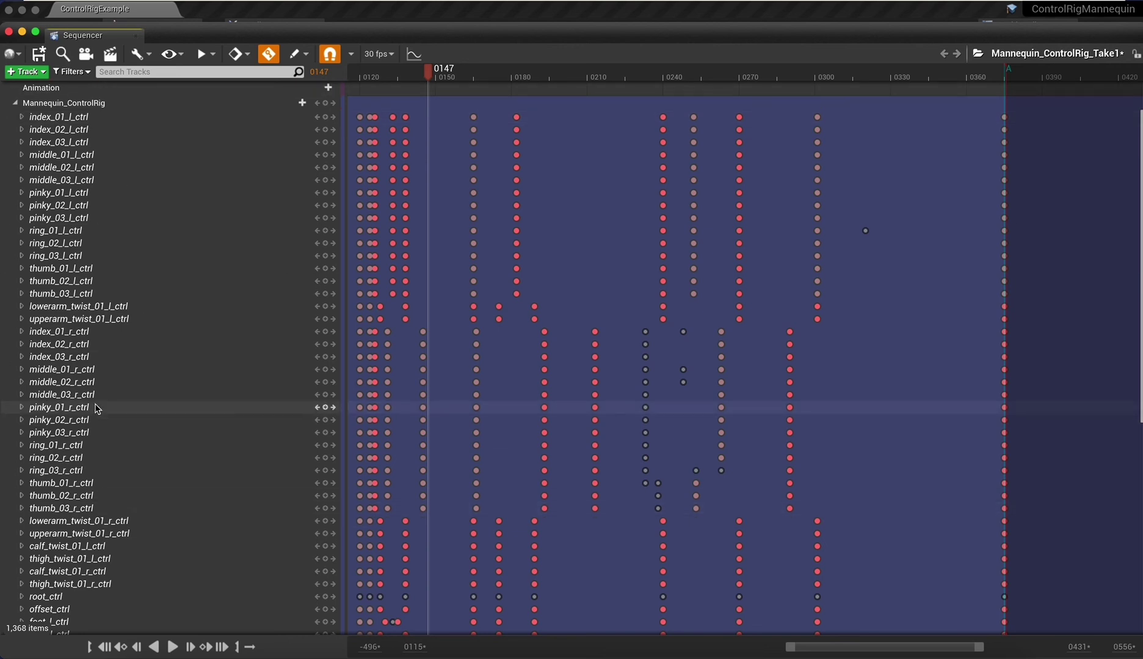
scroll(76, 519, down, 7)
scroll(121, 481, down, 3)
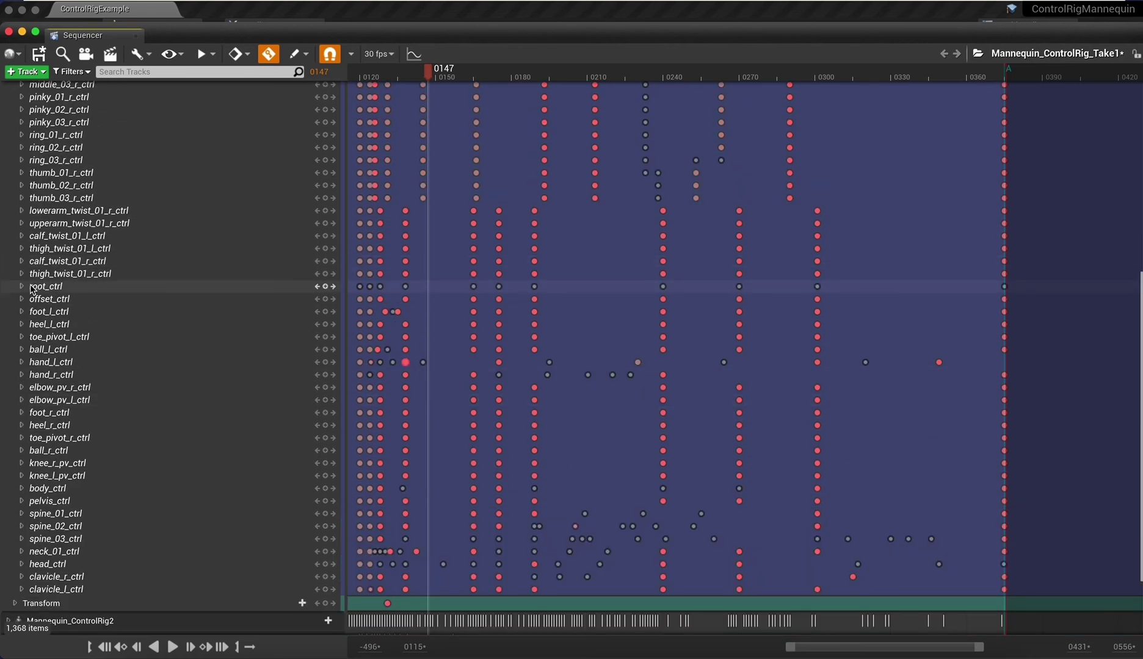
Select the root_ctrl track and inspect its key at frame 301 and the ring_03_r_ctrl key at frame 253
click(677, 291)
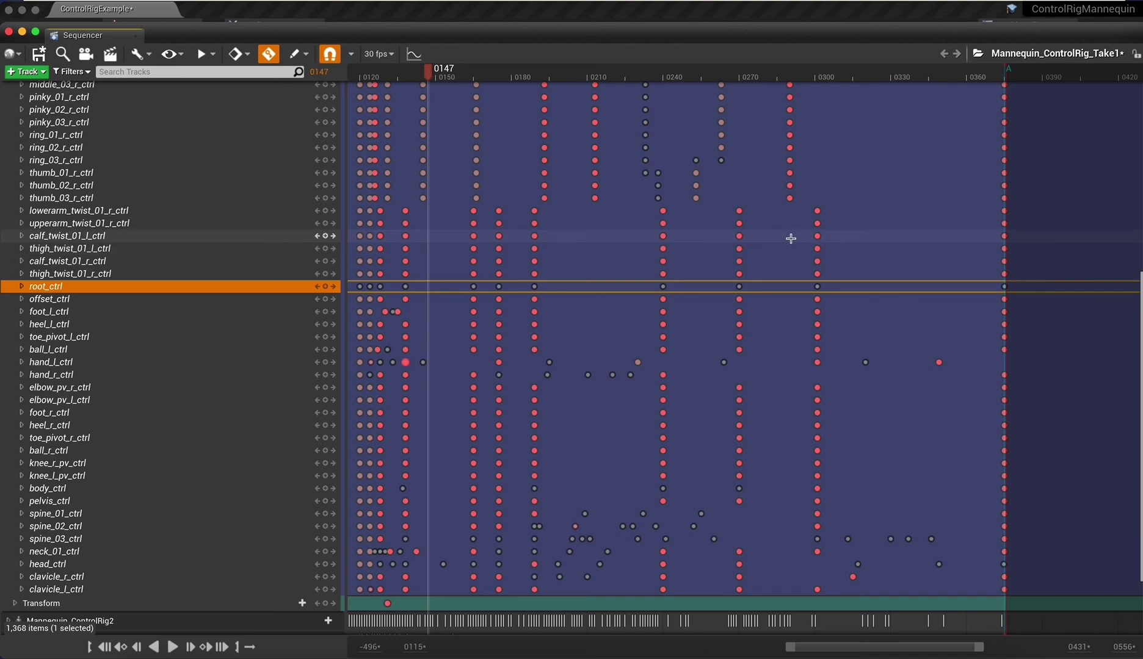
click(820, 287)
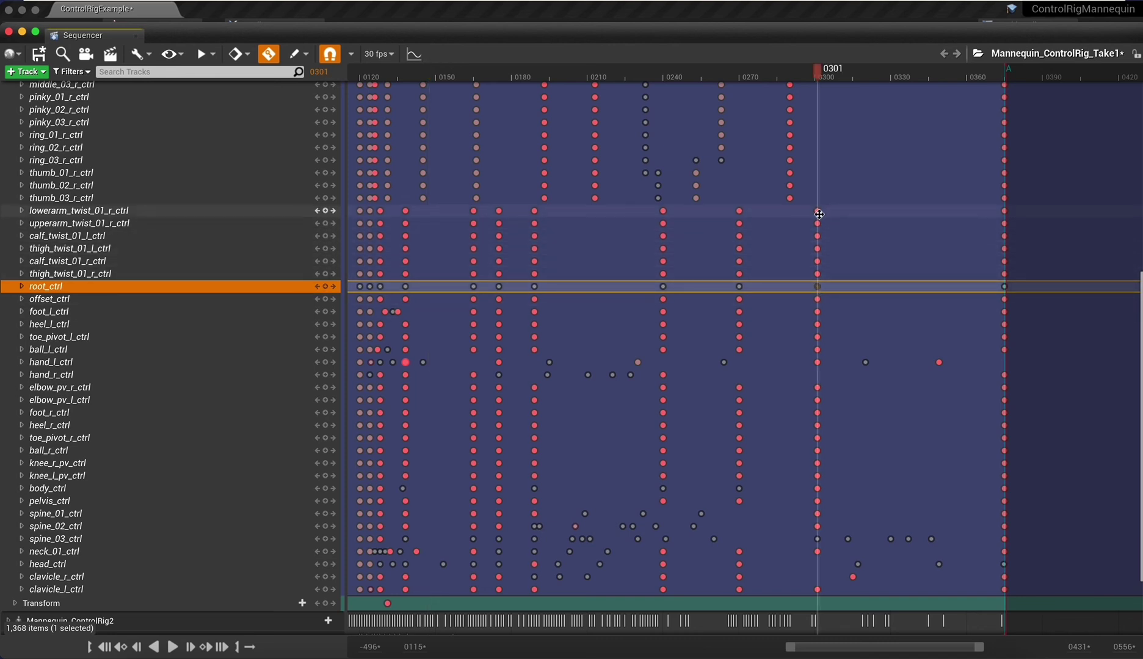
click(696, 162)
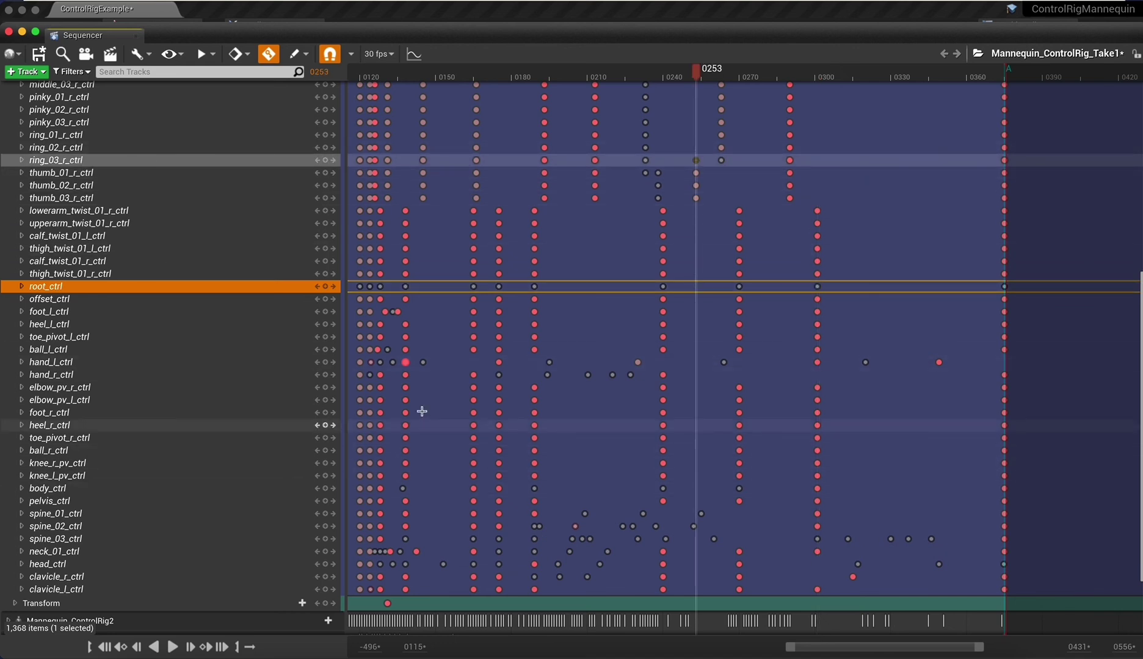
Inspect the hand_l_ctrl keys at frames 138 and 320, moving the Sequencer window aside to compare the pose in the viewport
click(405, 362)
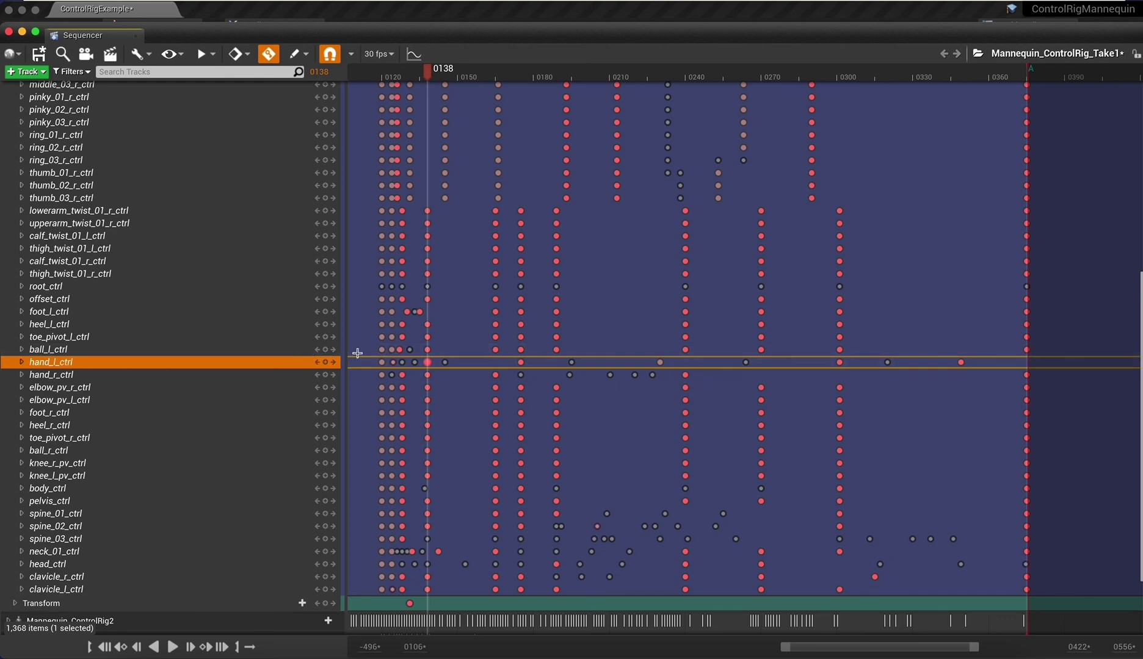
click(889, 363)
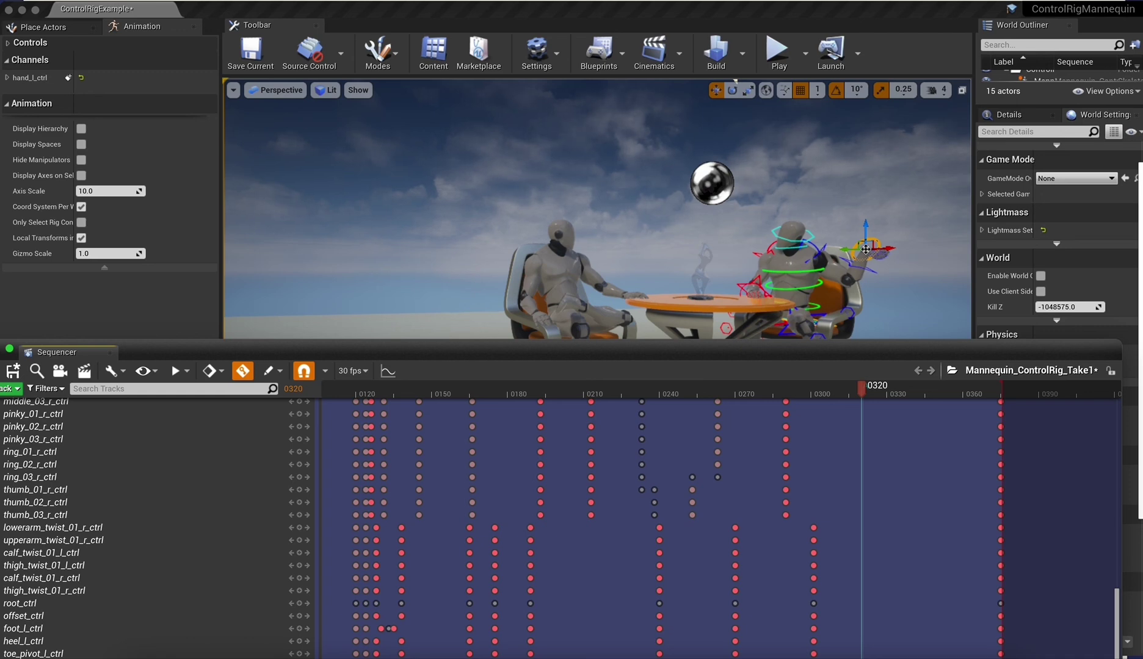
drag(852, 353, 851, 435)
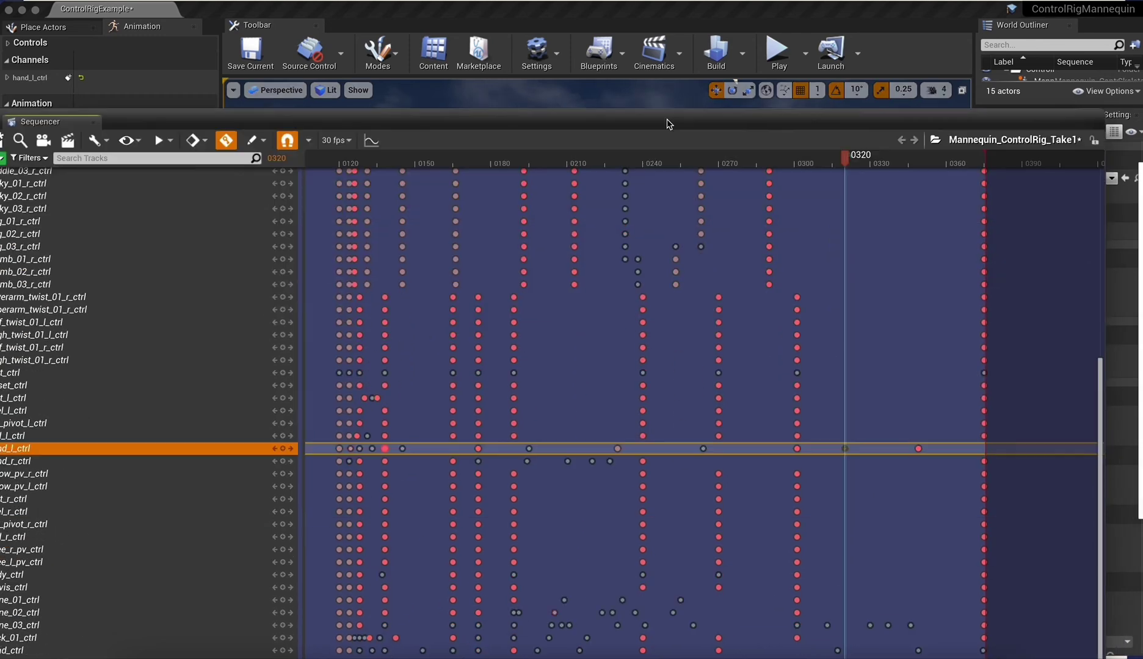
drag(670, 124, 709, 35)
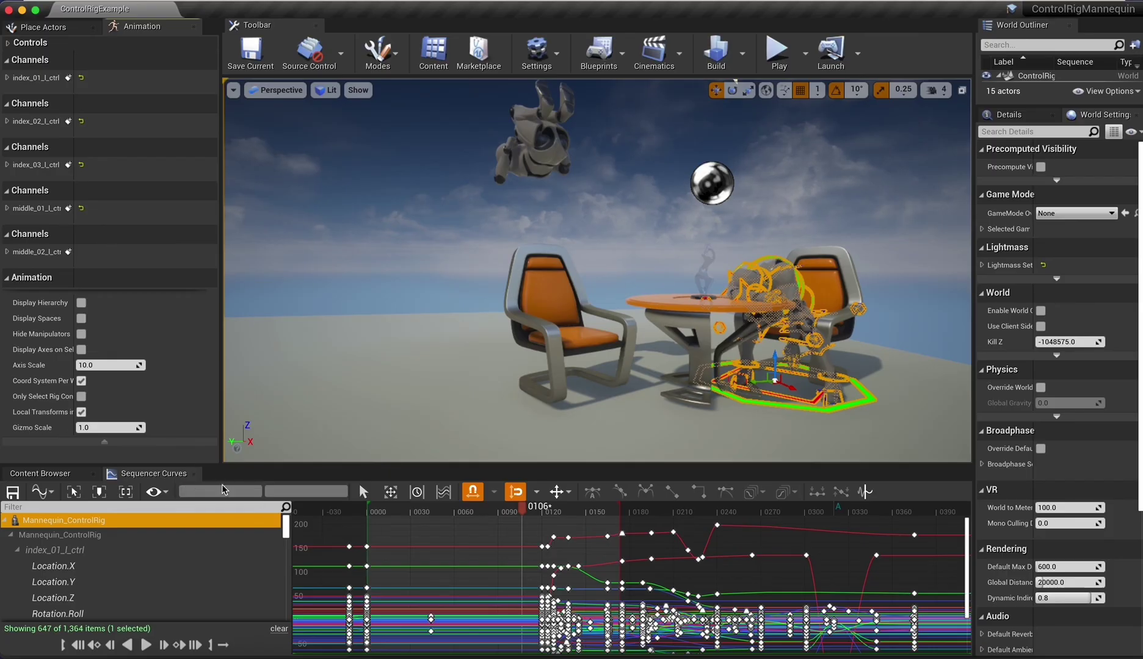
Select the mannequin bent over the table in the viewport while its animation curves are displayed
click(797, 294)
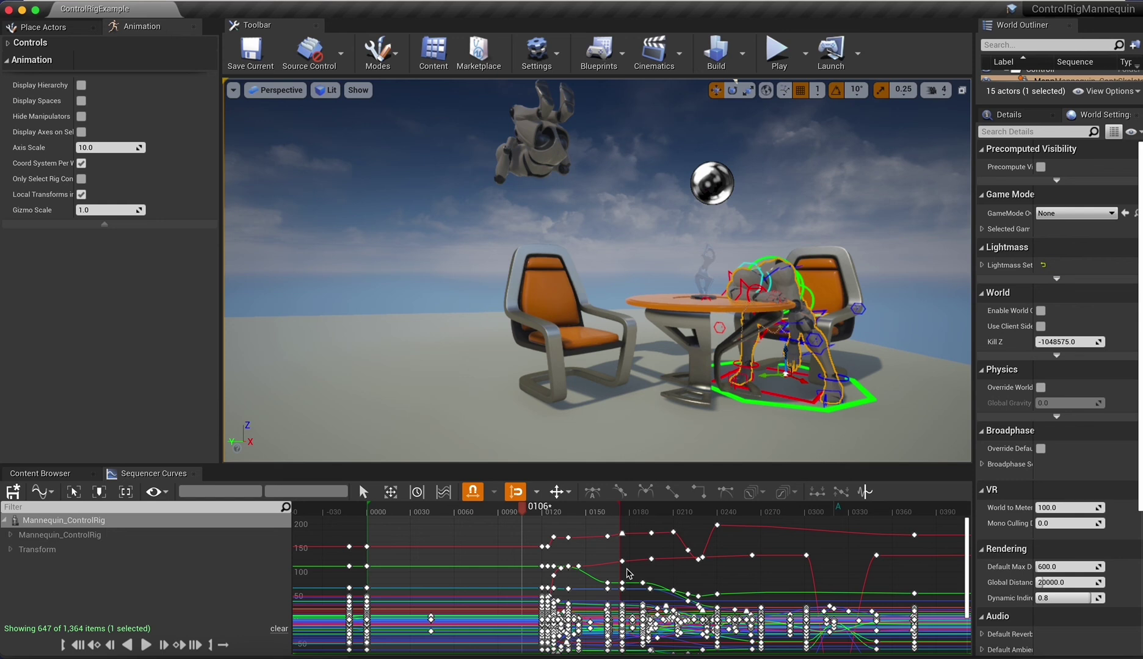